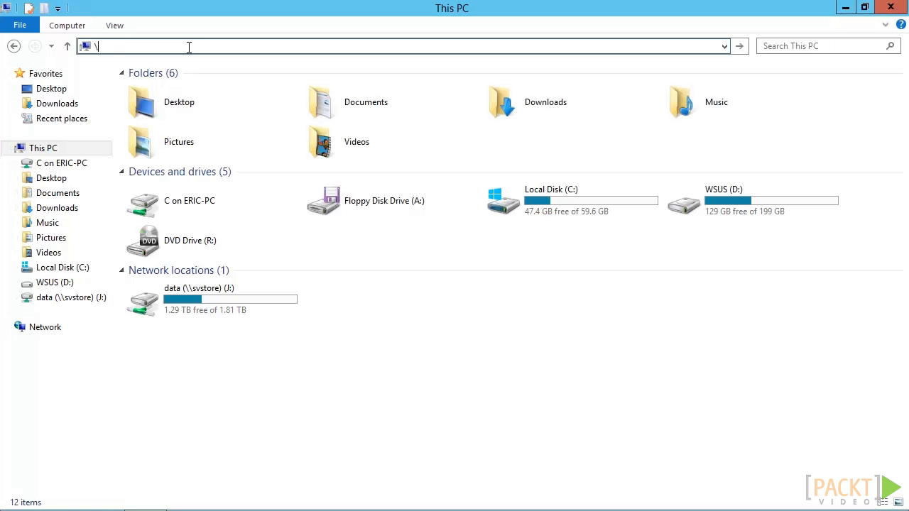
Open \\svstore\vms in File Explorer and confirm that the share is empty.
{"action": "type", "text": "ore\\vms"}
{"action": "key", "text": "Return"}
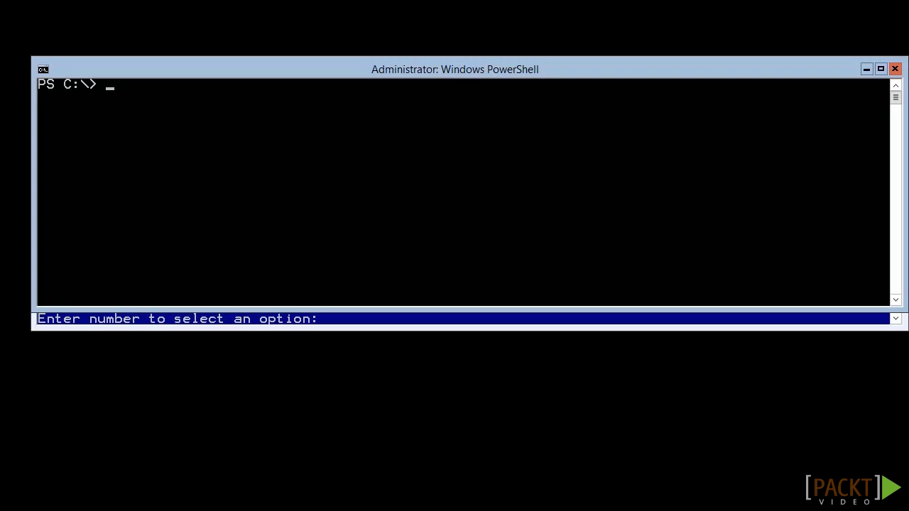
In PowerShell, list the \\svstore\vms share, then run Get-SmbConnection to show the SMB connections.
{"action": "type", "text": "ls \\svstore\\vms"}
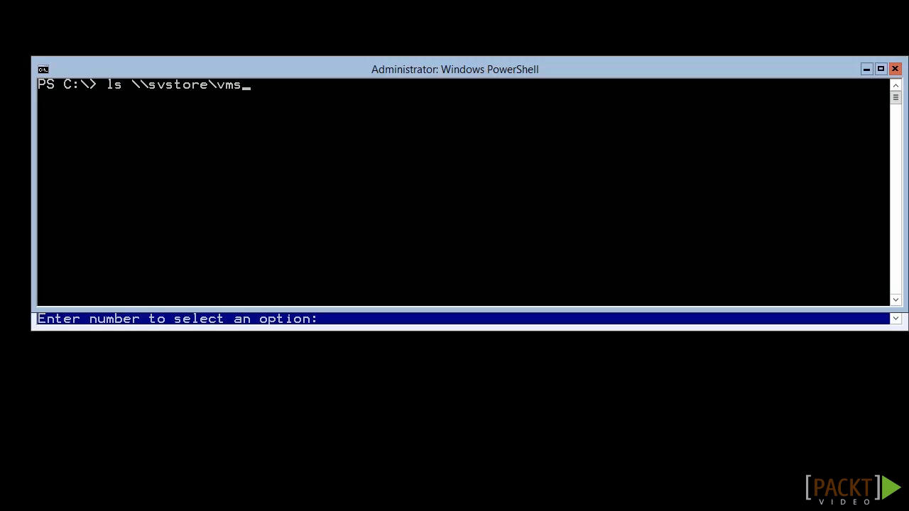
{"action": "key", "text": "Return"}
{"action": "type", "text": "Get-SmbConnection"}
{"action": "key", "text": "Return"}
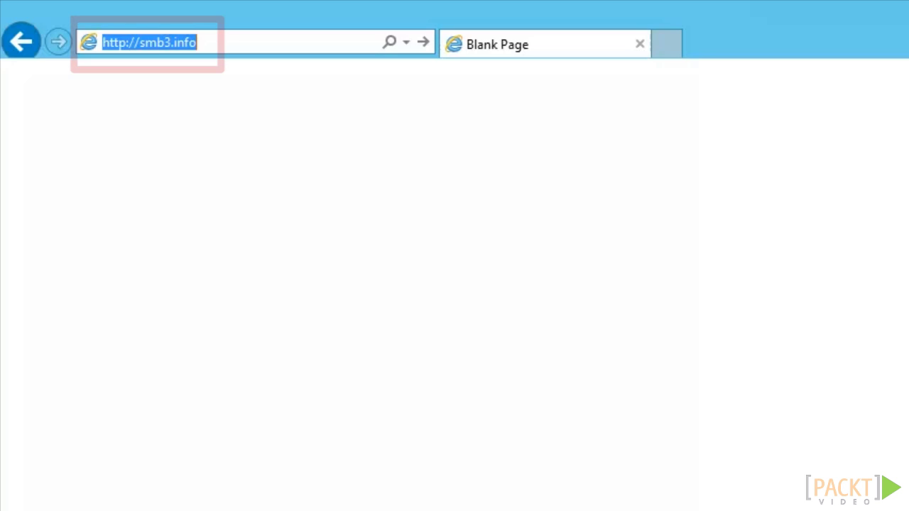
{"action": "key", "text": "Return"}
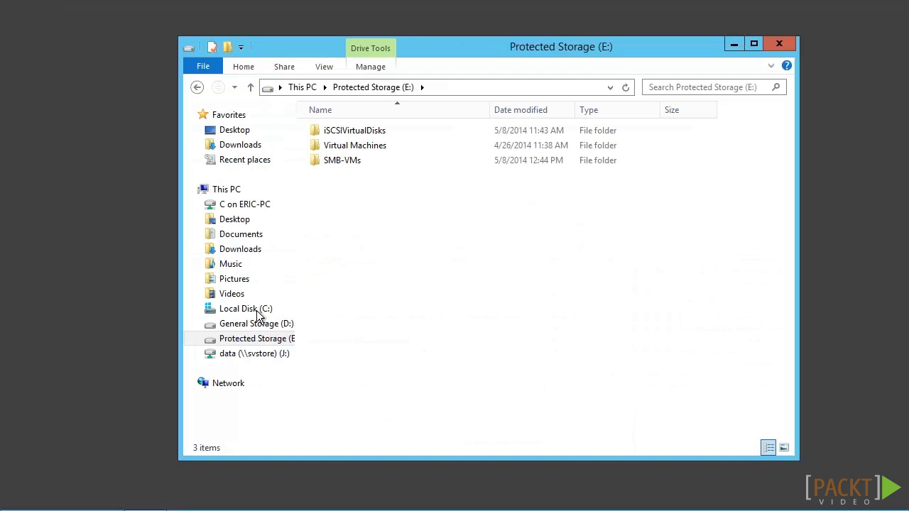
Check the Protected Storage (E:) drive properties, then select the SMB-VMs folder.
{"action": "right_click", "coordinate": [258, 343]}
{"action": "left_click", "coordinate": [300, 331]}
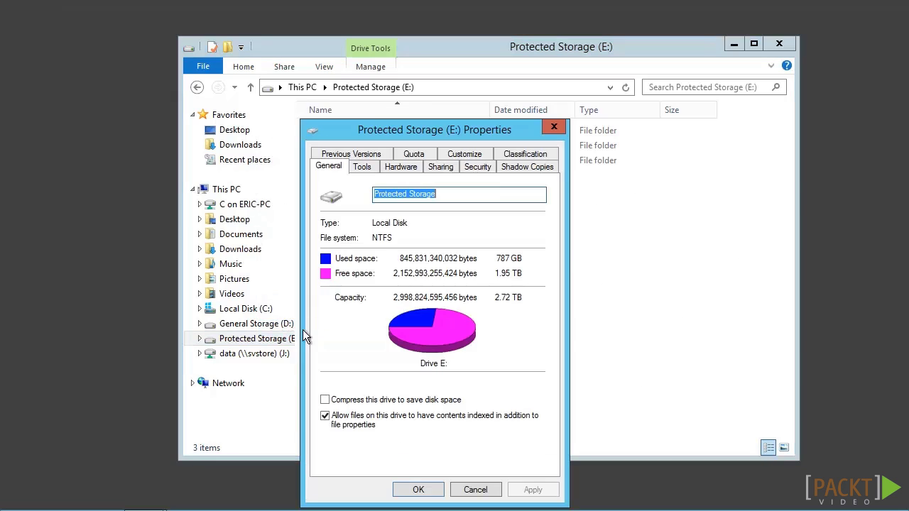
{"action": "left_click", "coordinate": [553, 127]}
{"action": "left_click", "coordinate": [350, 161]}
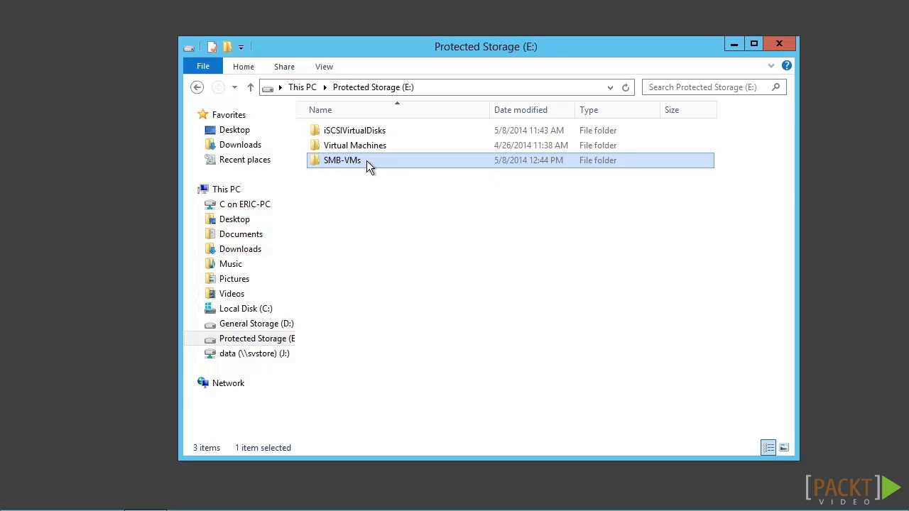
Review the VMs share permissions on SMB-VMs, confirming Full Control for SVHV2$ and SVHV1$.
{"action": "right_click", "coordinate": [366, 161]}
{"action": "left_click", "coordinate": [444, 370]}
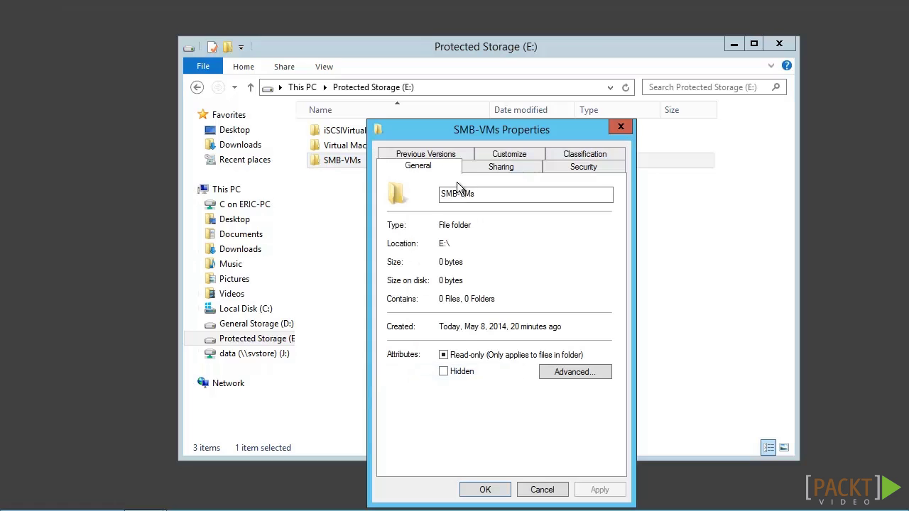
{"action": "left_click", "coordinate": [488, 172]}
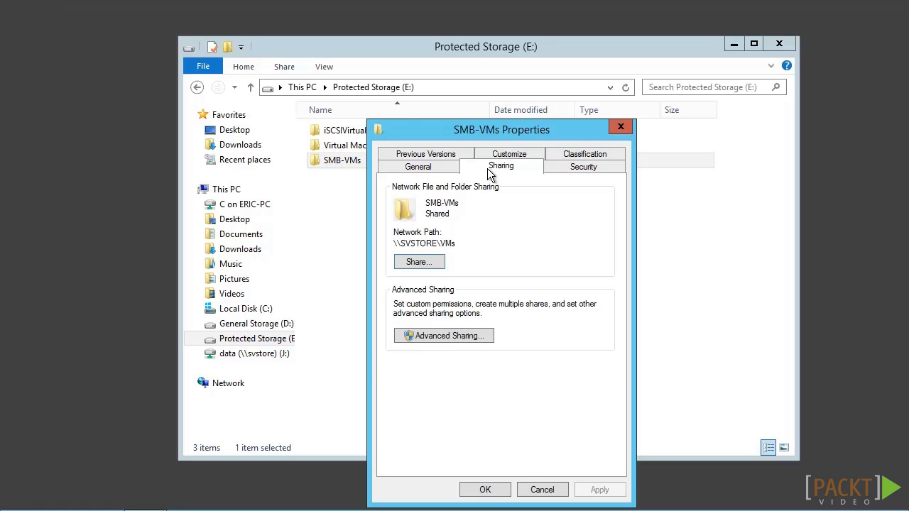
{"action": "left_click", "coordinate": [449, 335]}
{"action": "left_click", "coordinate": [433, 348]}
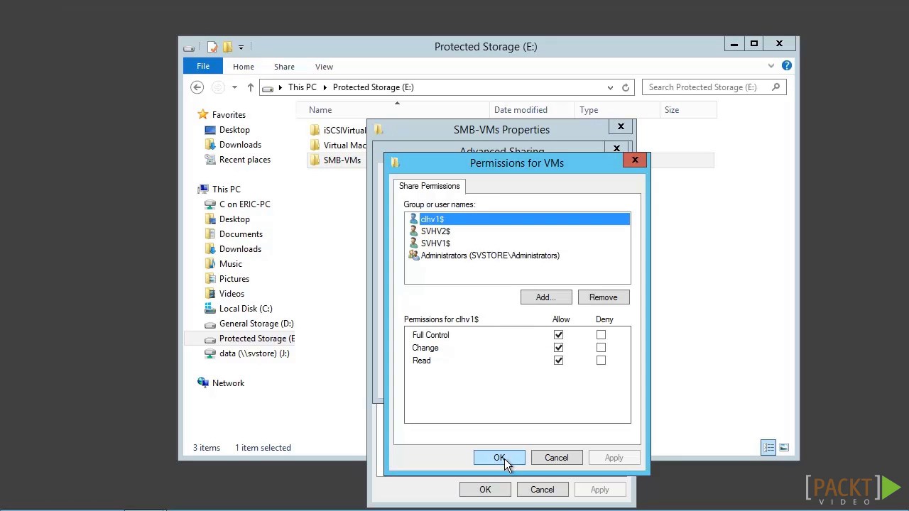
{"action": "left_click", "coordinate": [459, 233]}
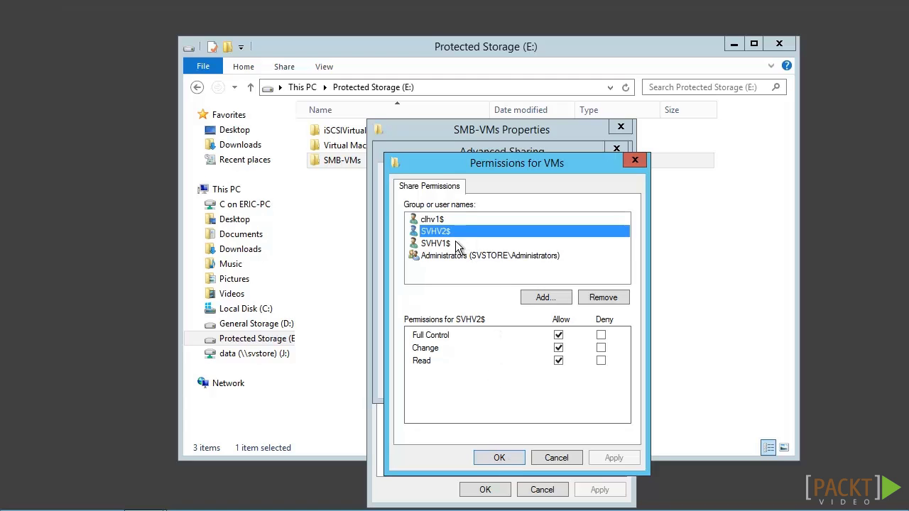
{"action": "left_click", "coordinate": [455, 244]}
{"action": "left_click", "coordinate": [495, 458]}
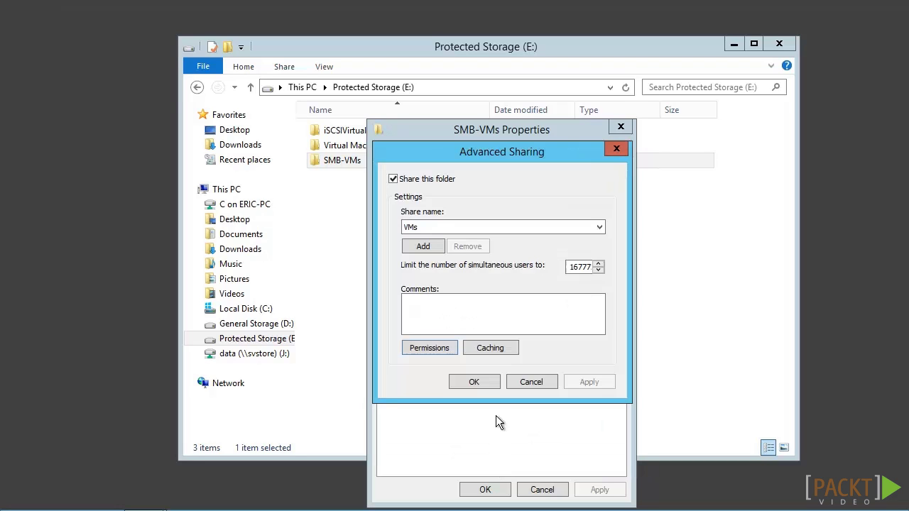
{"action": "left_click", "coordinate": [491, 348]}
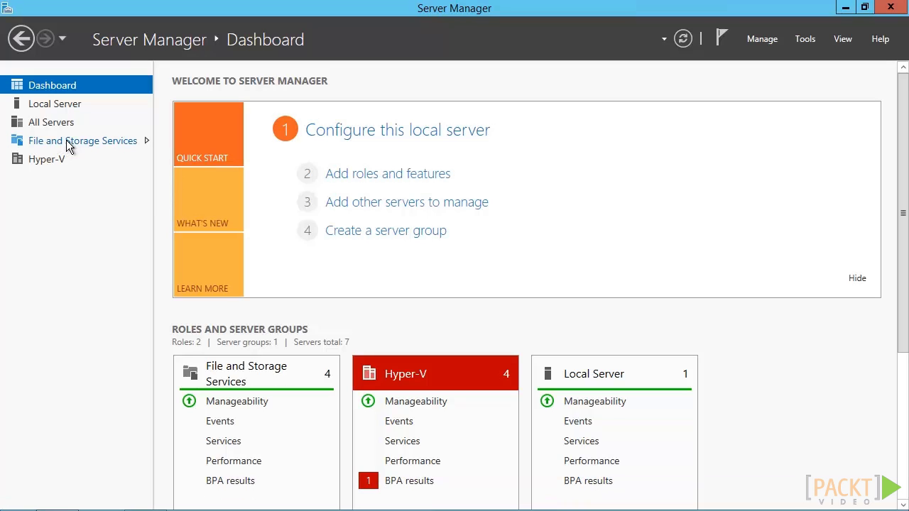
Under File and Storage Services > Shares, begin a new SMB Share - Applications share.
{"action": "left_click", "coordinate": [69, 142]}
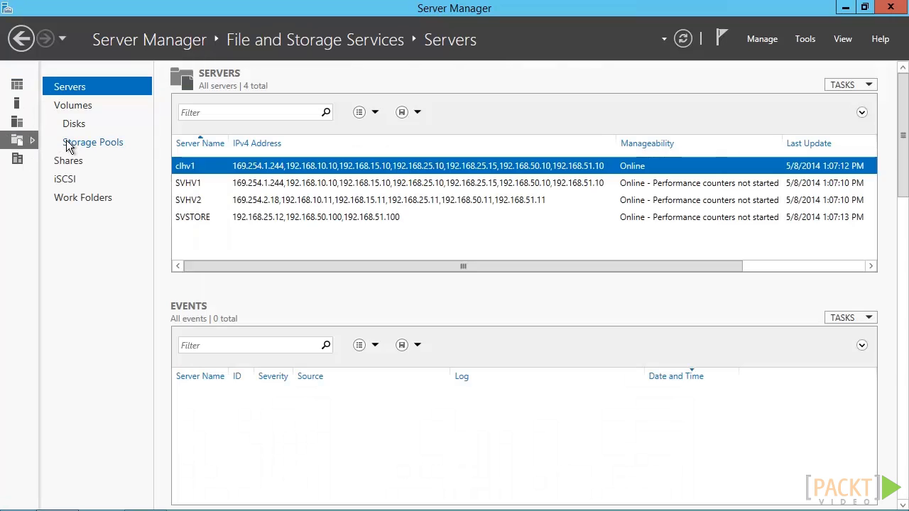
{"action": "left_click", "coordinate": [68, 161]}
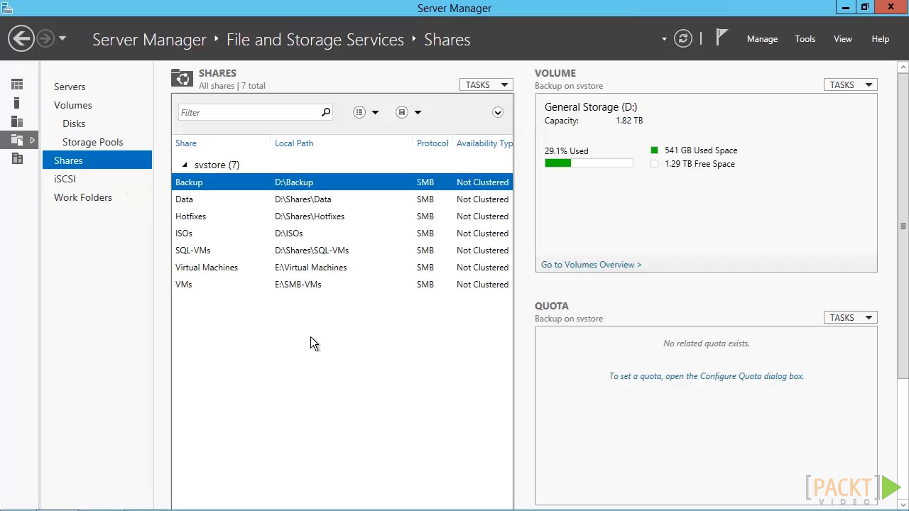
{"action": "right_click", "coordinate": [310, 337]}
{"action": "left_click", "coordinate": [348, 345]}
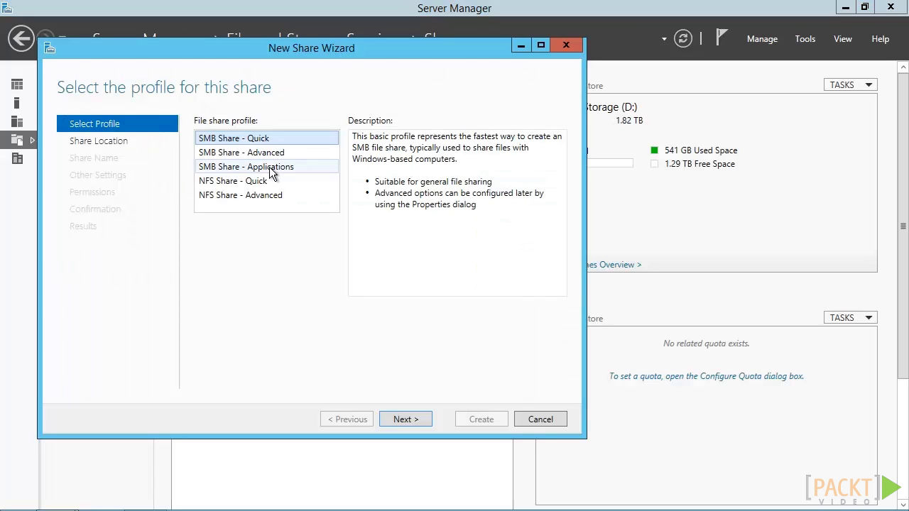
{"action": "left_click", "coordinate": [269, 166]}
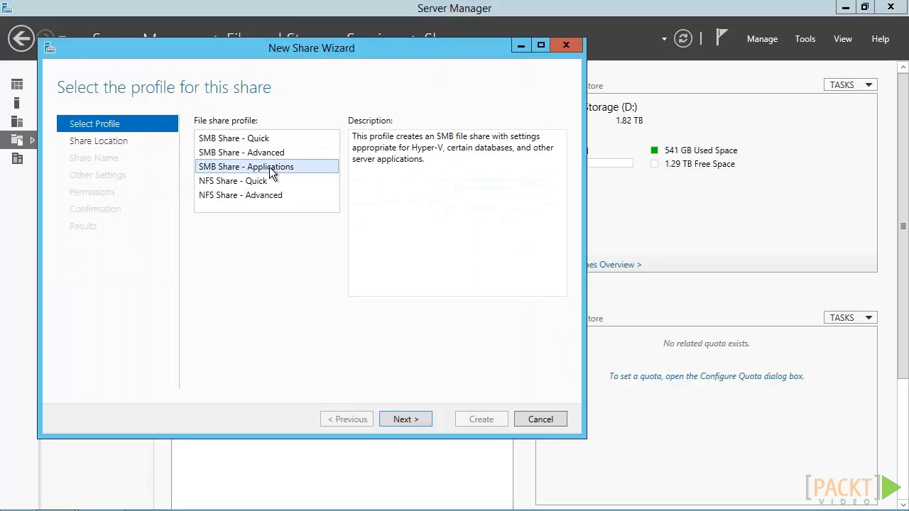
Put the share on volume E:, name it SMB-VMs-2, and advance to permissions.
{"action": "left_click", "coordinate": [414, 418]}
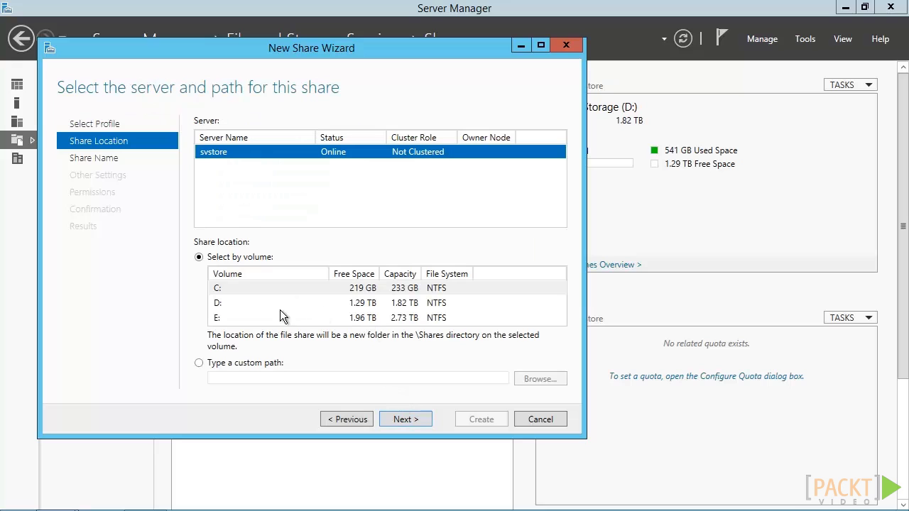
{"action": "left_click", "coordinate": [227, 317]}
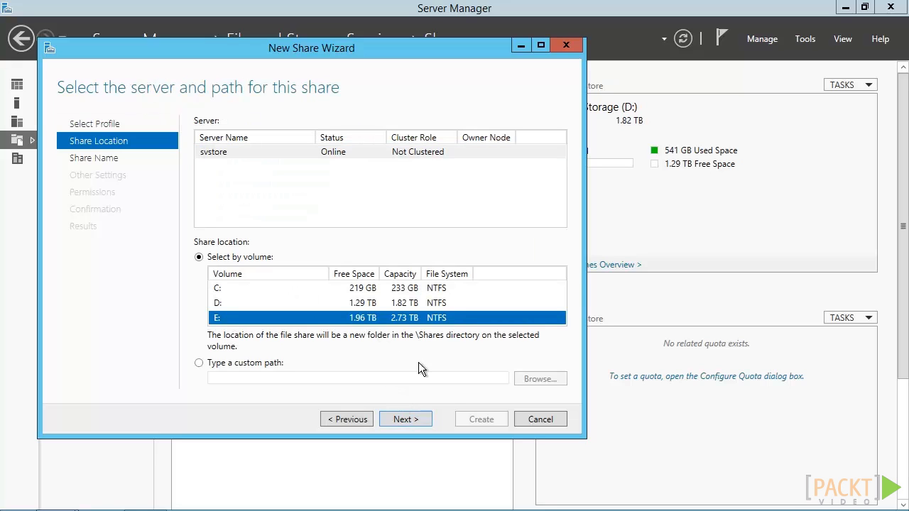
{"action": "left_click", "coordinate": [419, 418]}
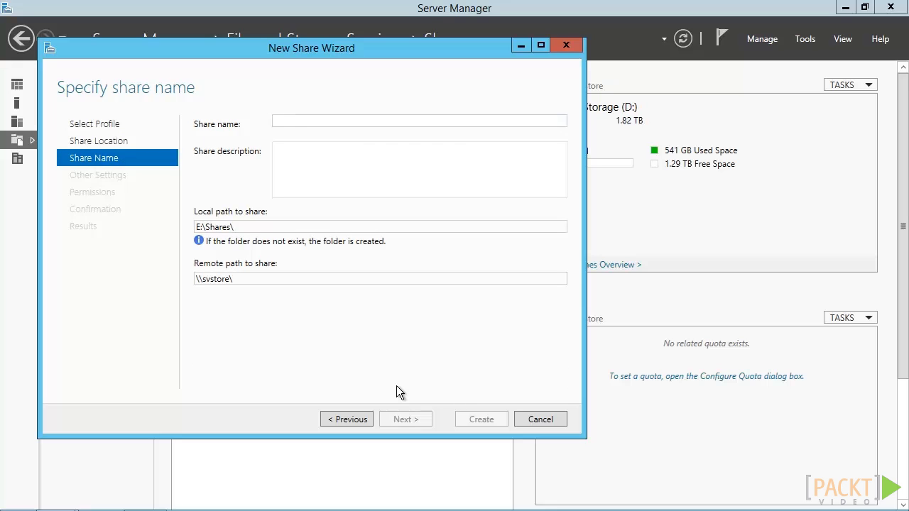
{"action": "type", "text": "SMB-VMs-2"}
{"action": "left_click", "coordinate": [406, 421]}
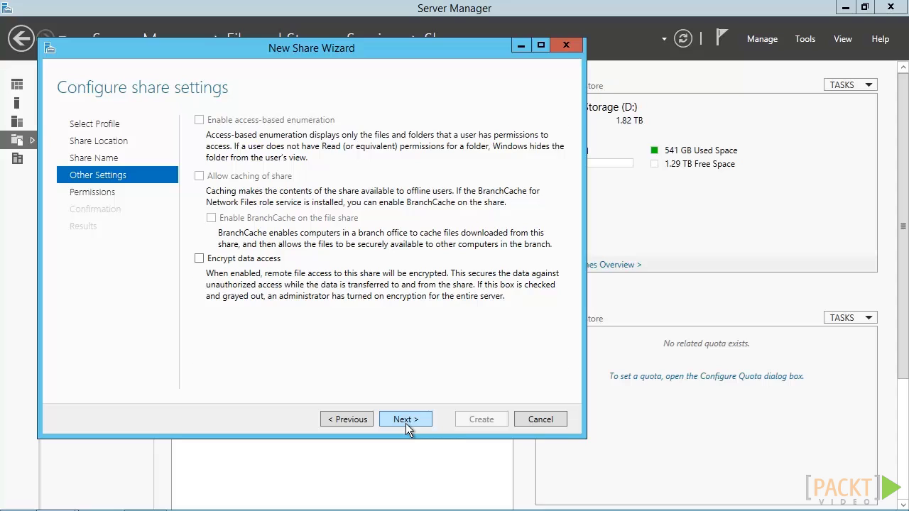
{"action": "left_click", "coordinate": [406, 424]}
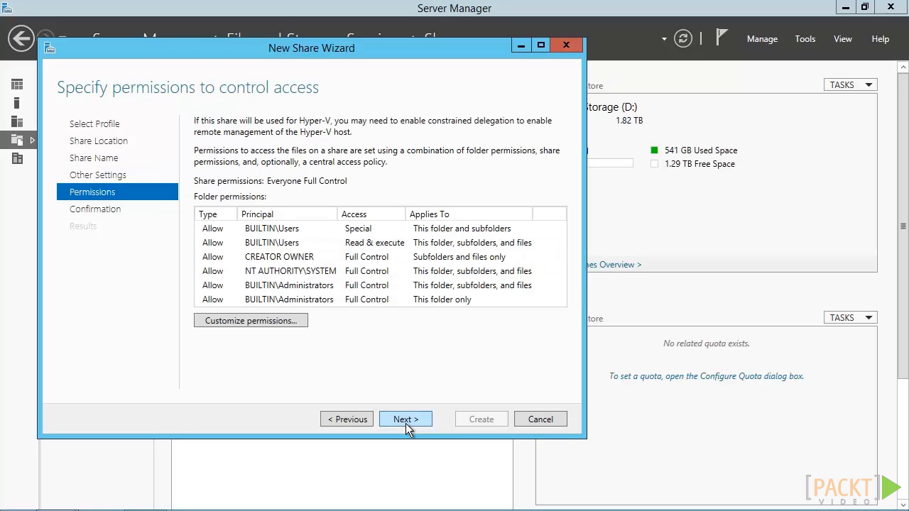
Add a permission entry granting the SVHV1 computer account Full control.
{"action": "left_click", "coordinate": [262, 321]}
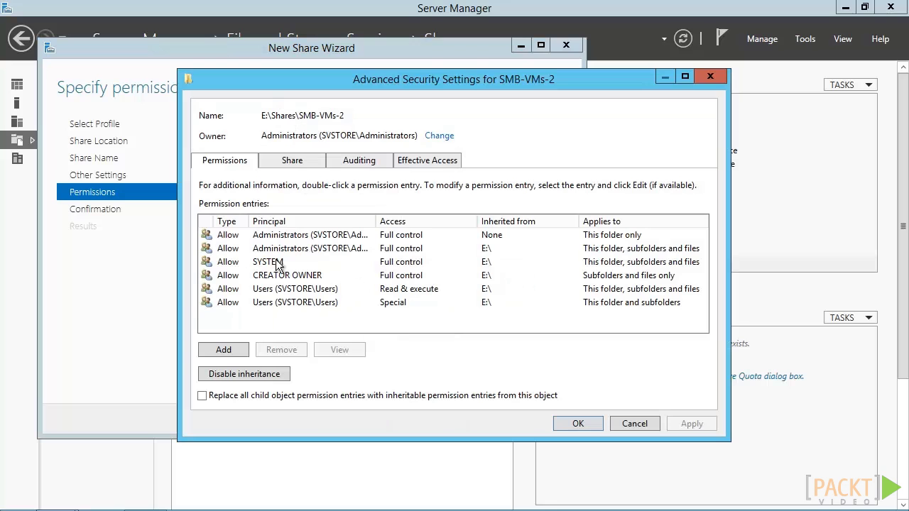
{"action": "left_click", "coordinate": [226, 350]}
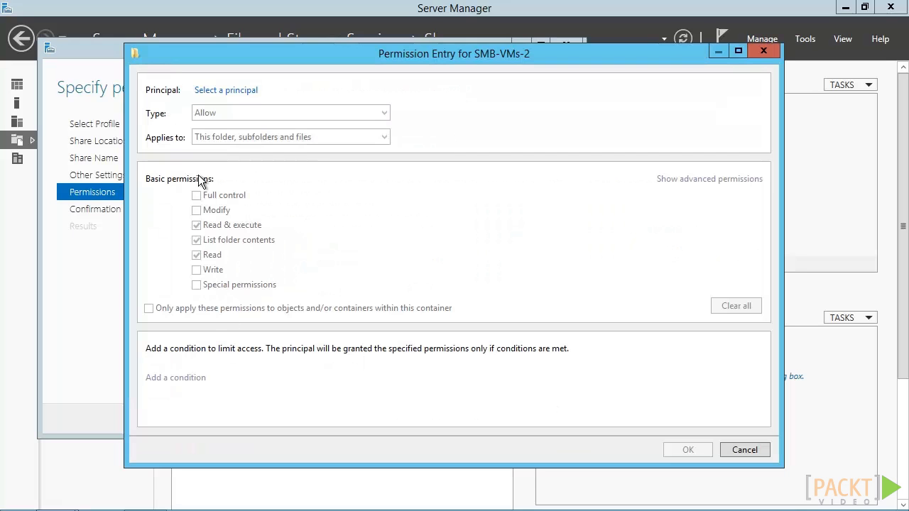
{"action": "left_click", "coordinate": [226, 91]}
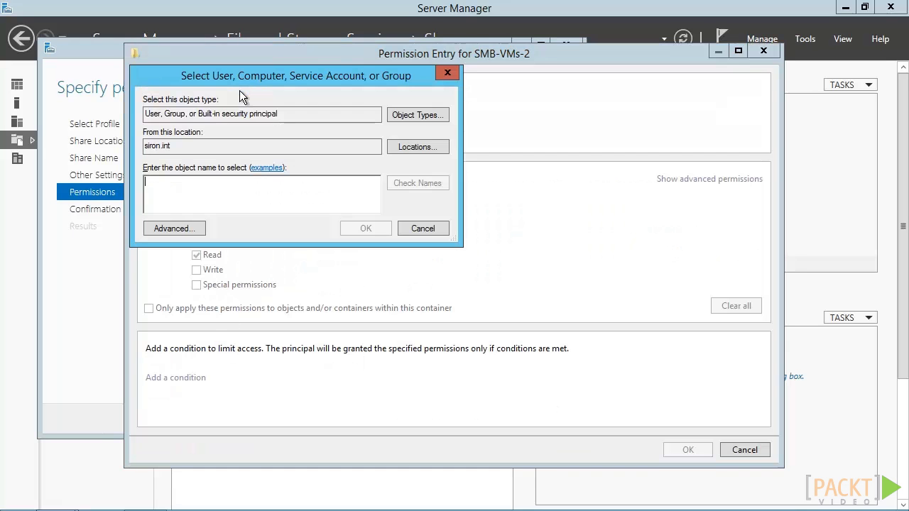
{"action": "left_click", "coordinate": [418, 115]}
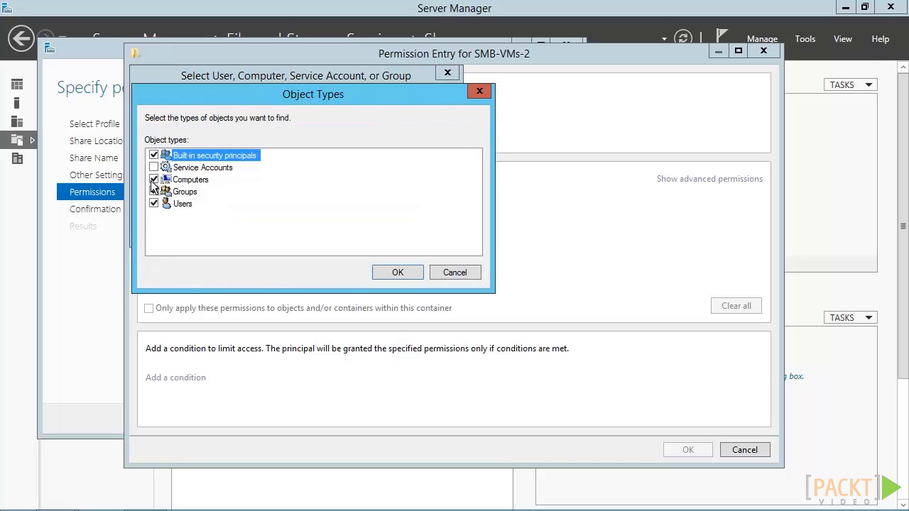
{"action": "left_click", "coordinate": [392, 277]}
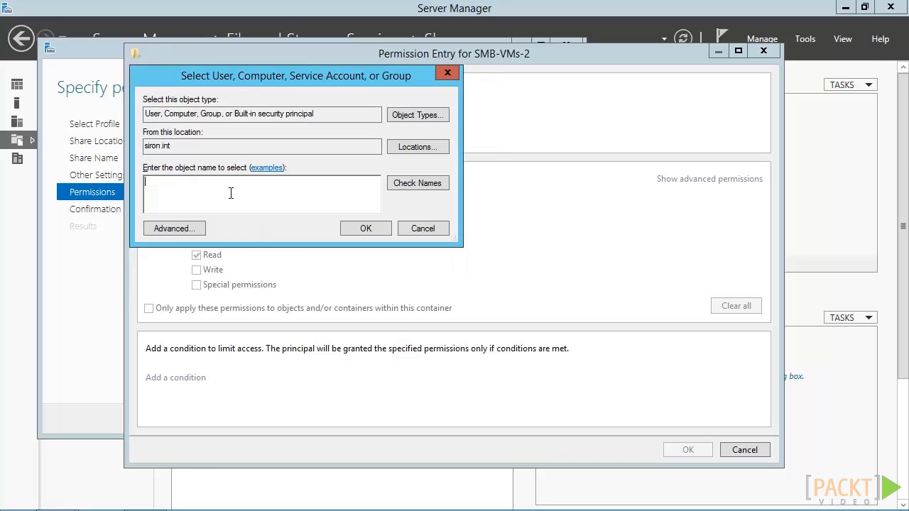
{"action": "type", "text": "svhv1"}
{"action": "key", "text": "Return"}
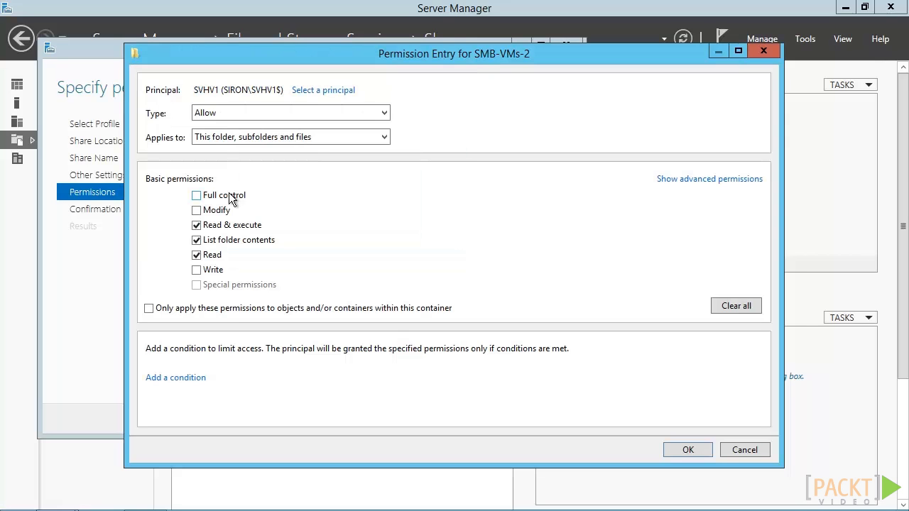
{"action": "left_click", "coordinate": [227, 200]}
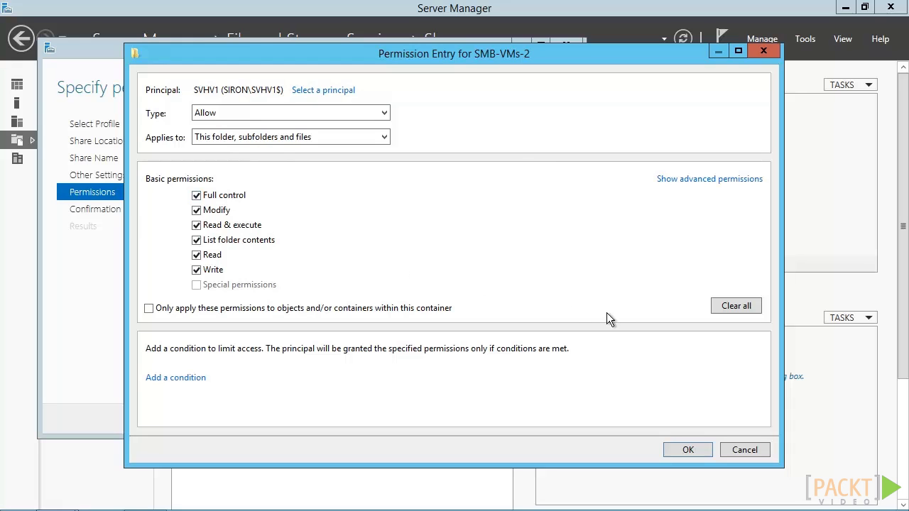
{"action": "left_click", "coordinate": [687, 449]}
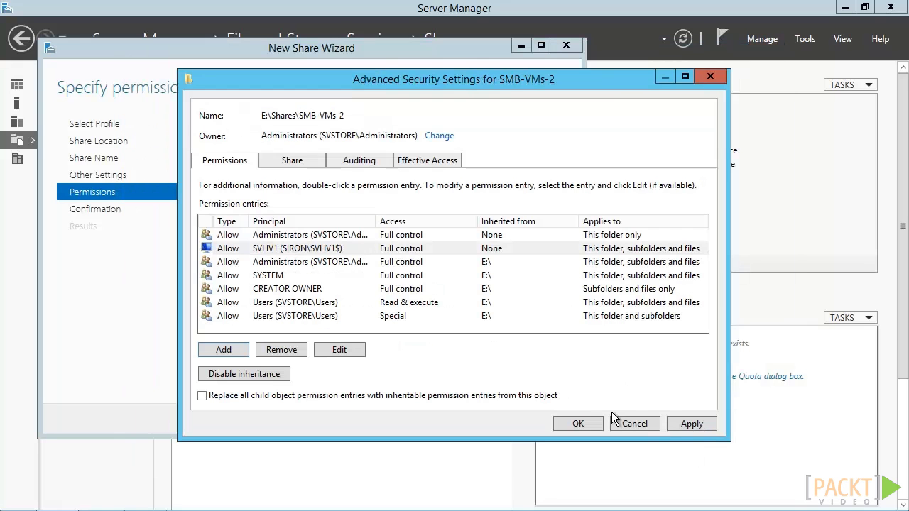
Add a permission entry granting the SVHV2 computer account Full control.
{"action": "left_click", "coordinate": [239, 349]}
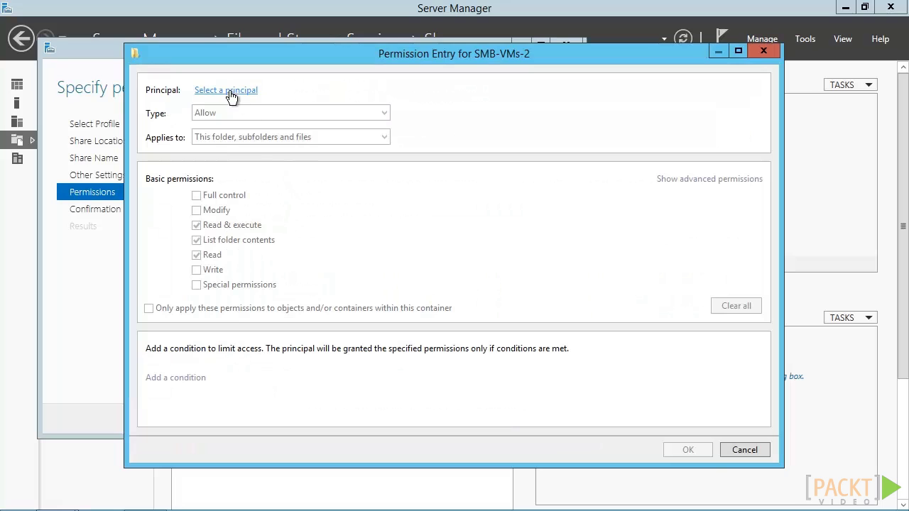
{"action": "left_click", "coordinate": [232, 92]}
{"action": "left_click", "coordinate": [426, 116]}
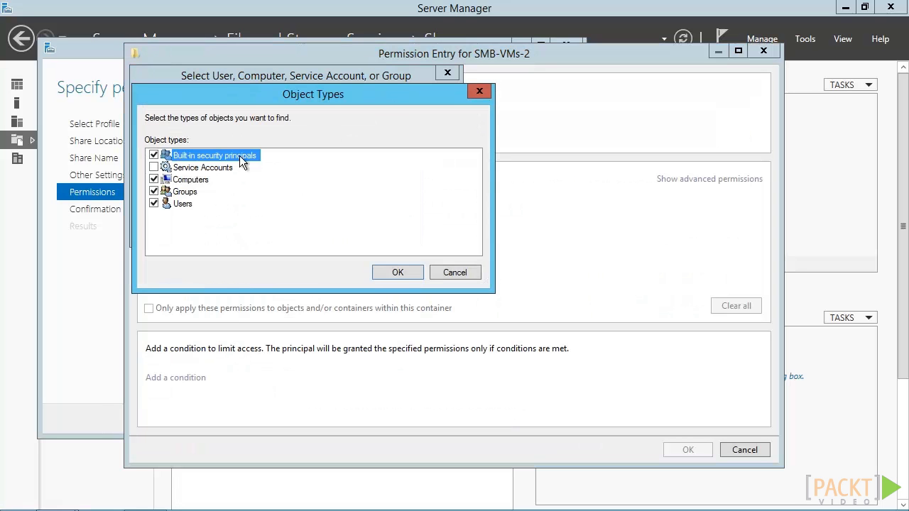
{"action": "left_click", "coordinate": [411, 270]}
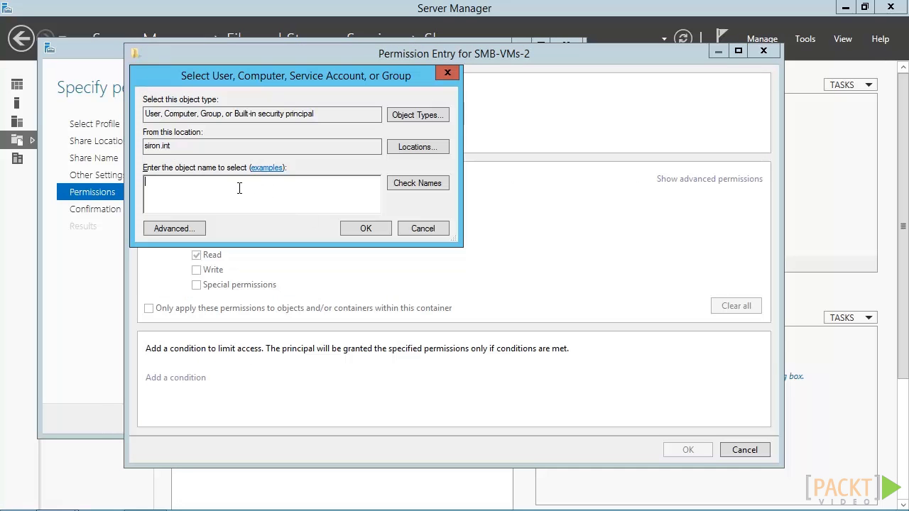
{"action": "type", "text": "svhv2"}
{"action": "key", "text": "Return"}
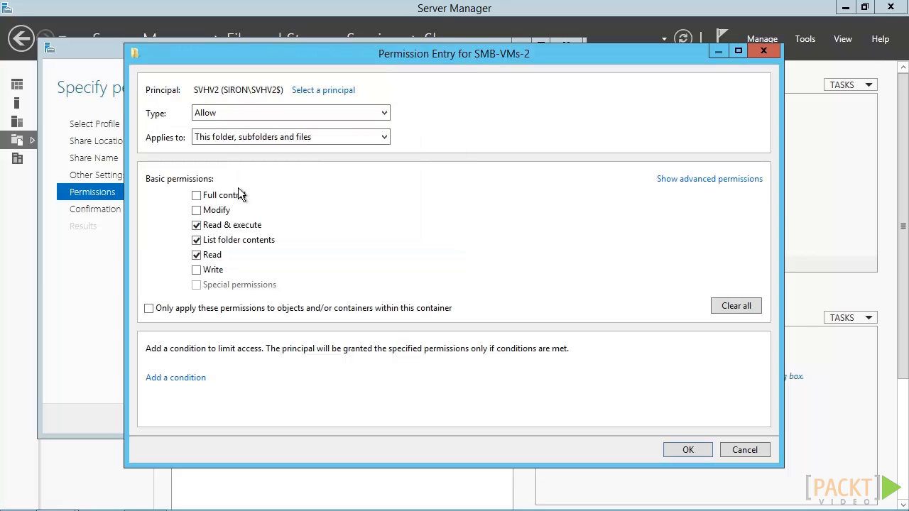
{"action": "left_click", "coordinate": [229, 198]}
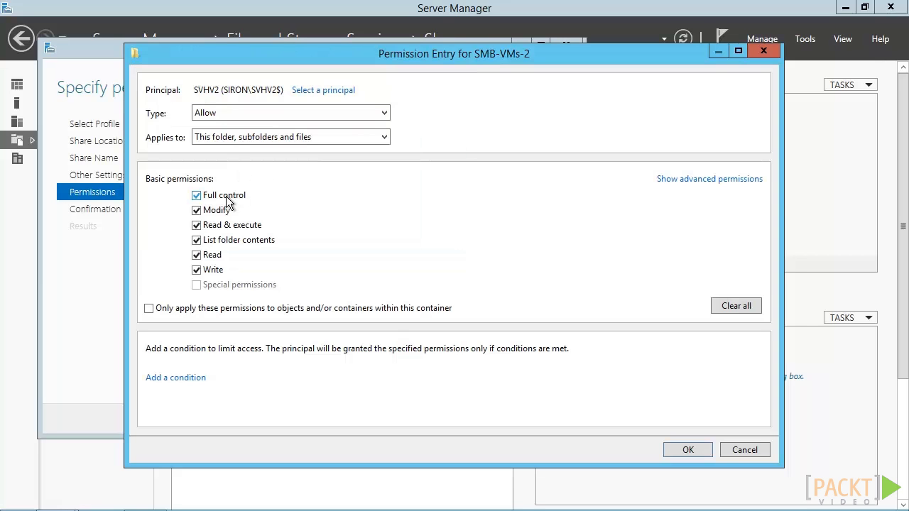
{"action": "left_click", "coordinate": [687, 451]}
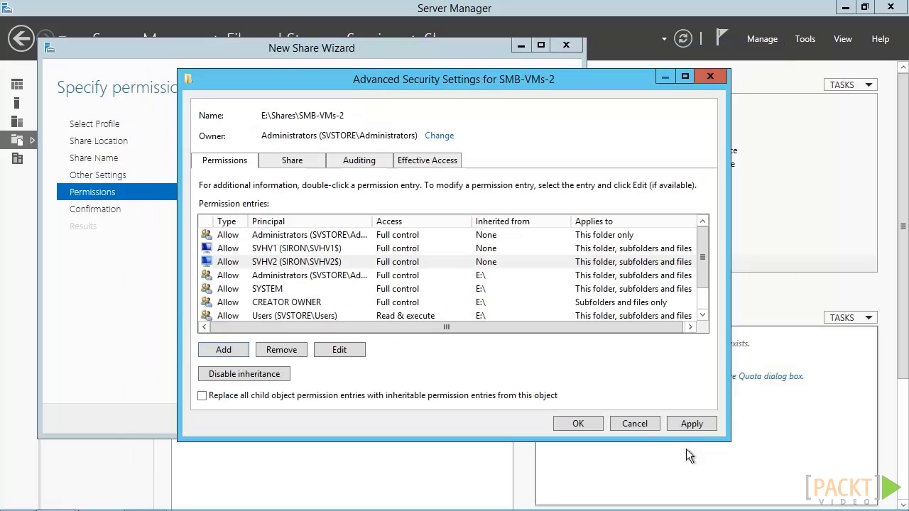
Apply the permissions, create the SMB-VMs-2 share, and enter md e:\shares\Control-Vms in PowerShell.
{"action": "left_click", "coordinate": [579, 423]}
{"action": "left_click", "coordinate": [411, 418]}
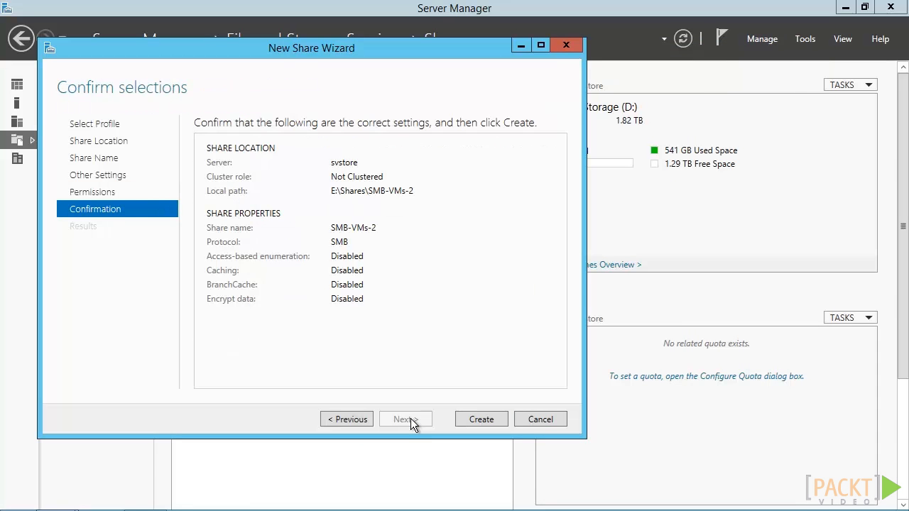
{"action": "left_click", "coordinate": [480, 418]}
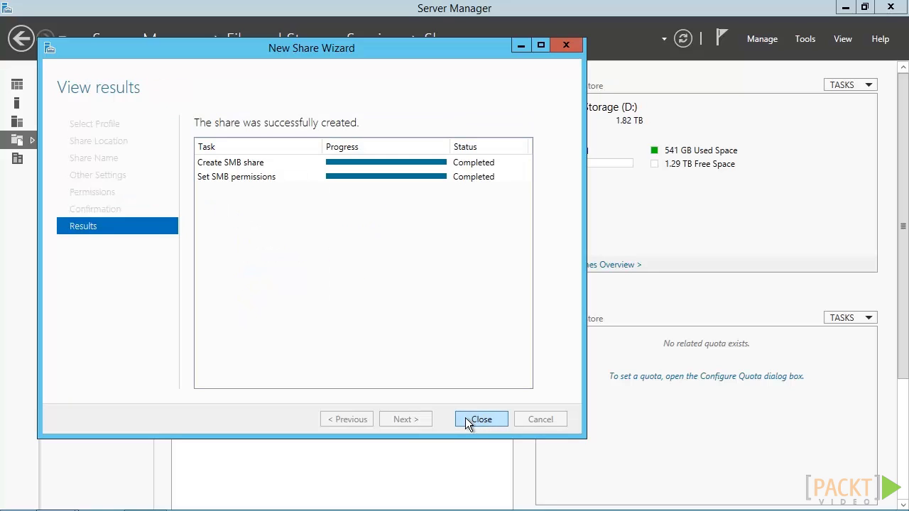
{"action": "left_click", "coordinate": [124, 120]}
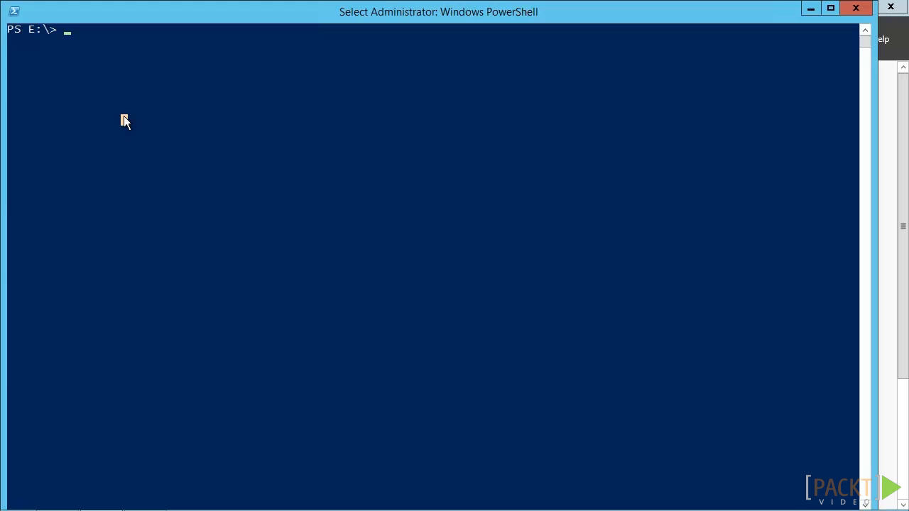
{"action": "type", "text": "md e"}
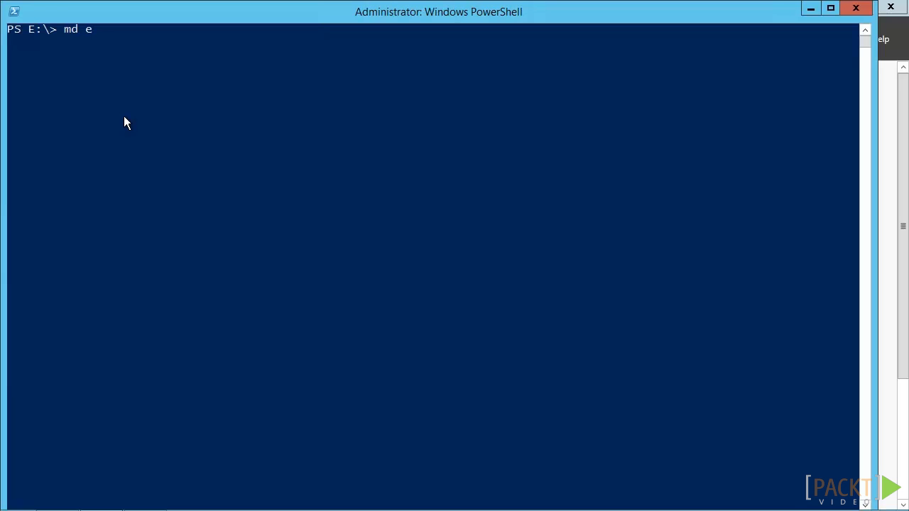
{"action": "type", "text": ":\\shares\\Control-Vms"}
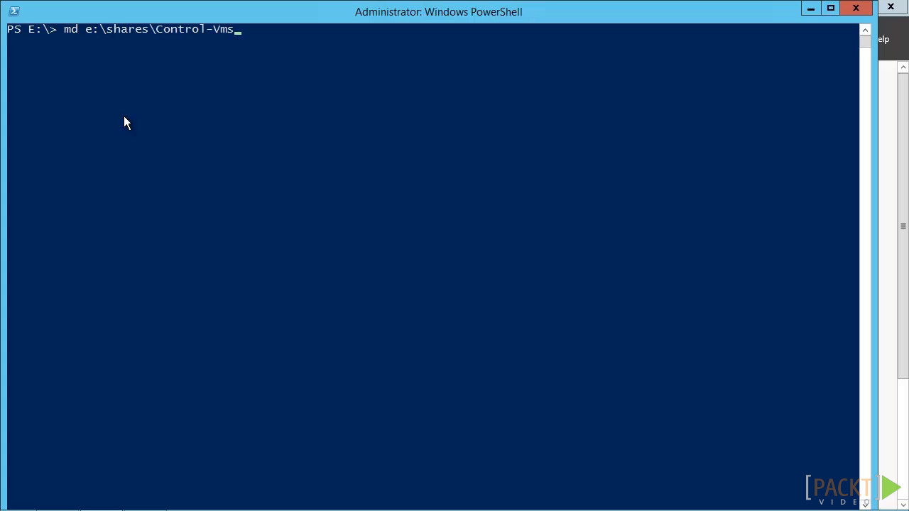
Create E:\Shares\Control-Vms and share it as Control-VMs with full access for svhv1$, svhv2$ and others, then begin Set-SmbPathAcl.
{"action": "key", "text": "Return"}
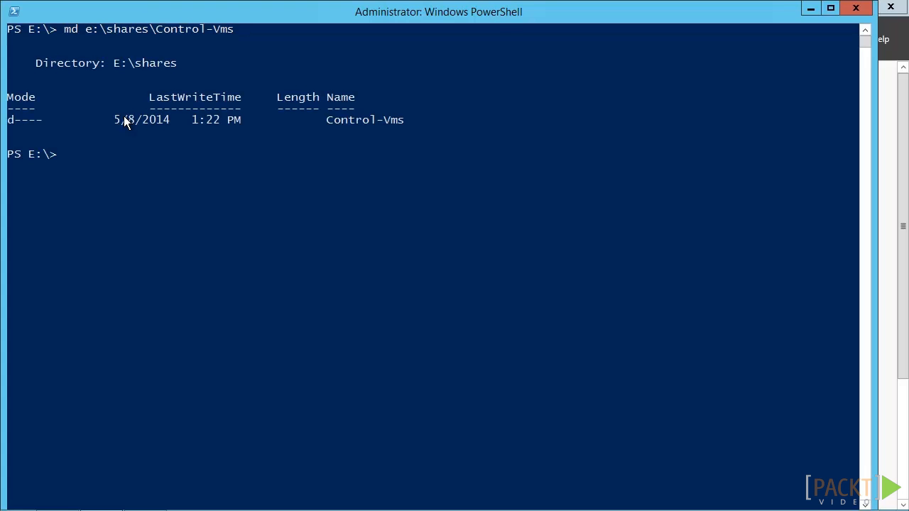
{"action": "type", "text": "new-smbsh"}
{"action": "key", "text": "Tab"}
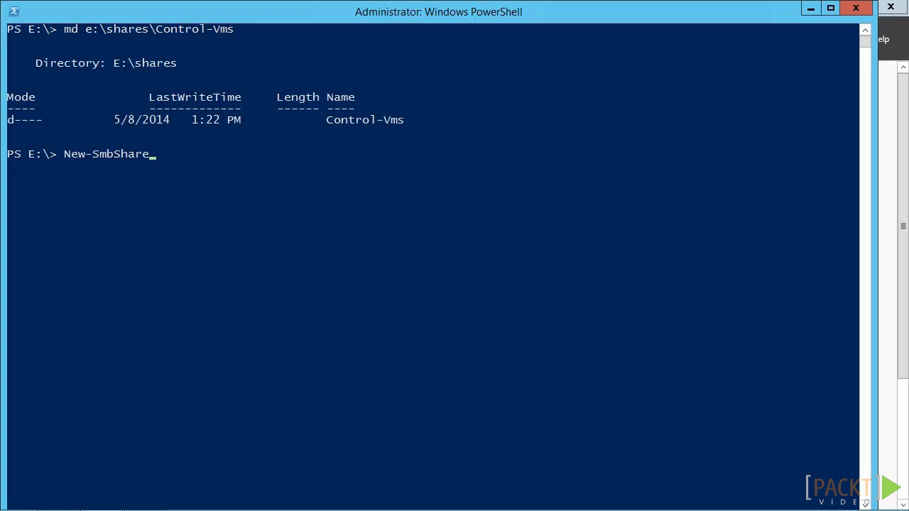
{"action": "type", "text": "-Name Control-VMs -Path E:\\Shares\\Control-Vms"}
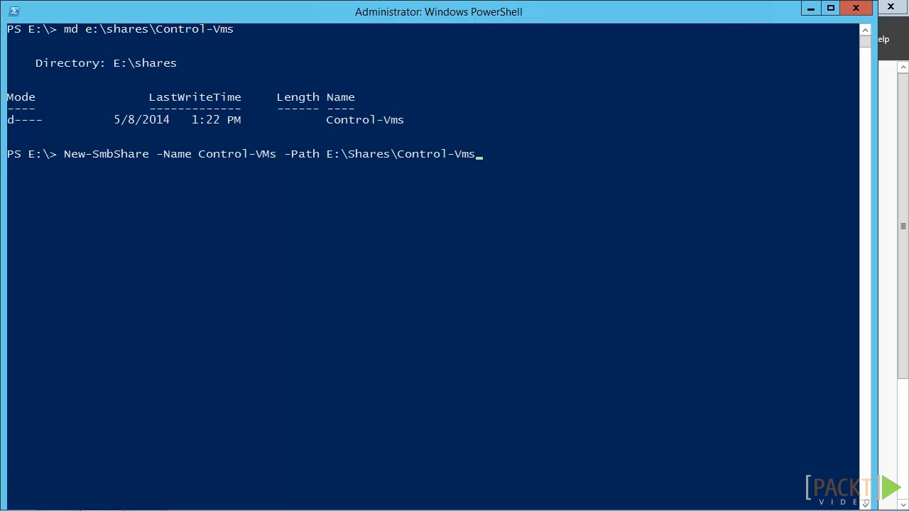
{"action": "type", "text": " -FullAccess siron\\svhv1$, siron\\svhv2$, siron\\clhv1$"}
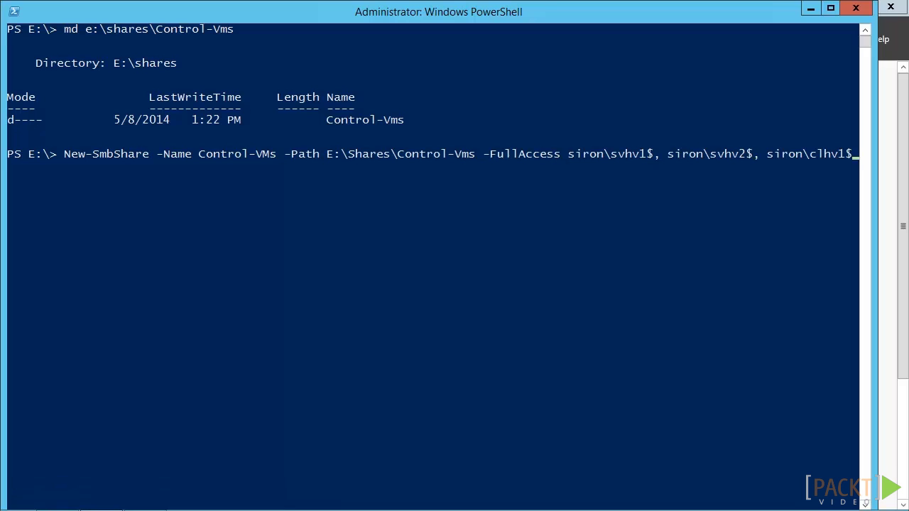
{"action": "type", "text": ", \"siron\\Domain Admins\""}
{"action": "key", "text": "Return"}
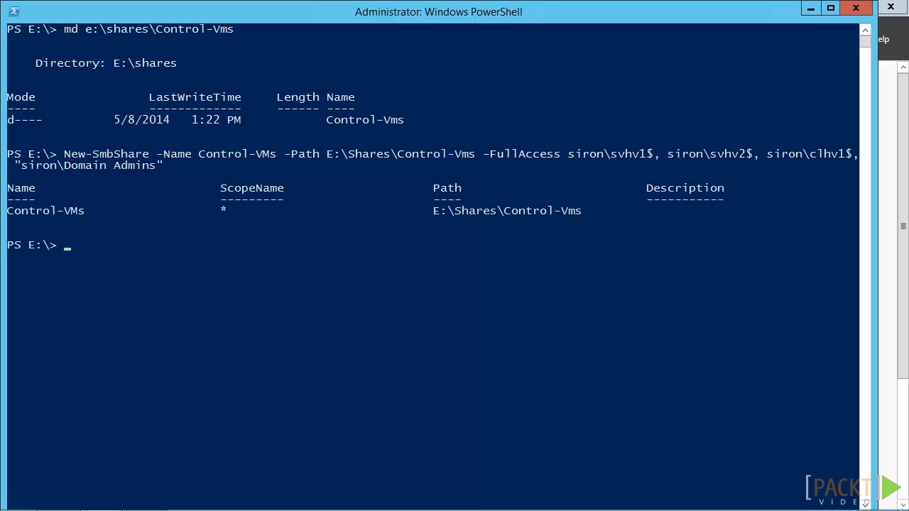
{"action": "type", "text": "Set-SmbPathAcl"}
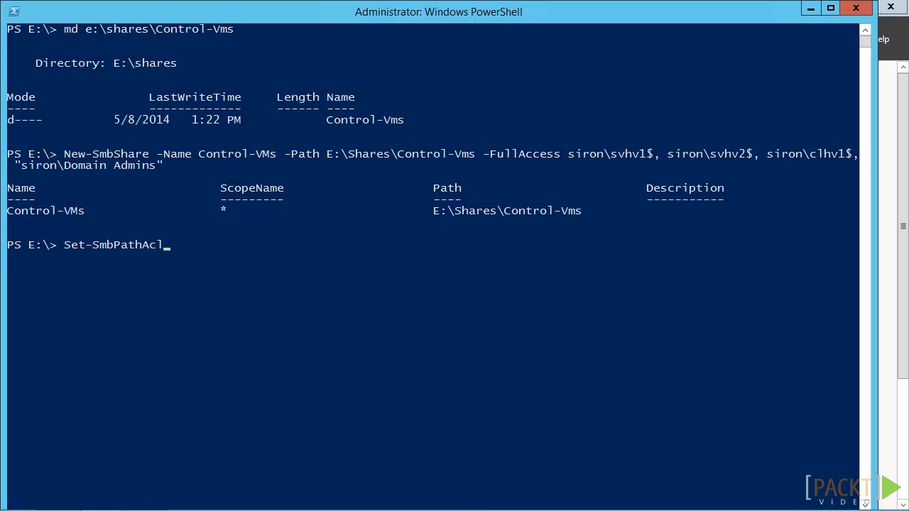
{"action": "type", "text": " -ShareName Control-VMs"}
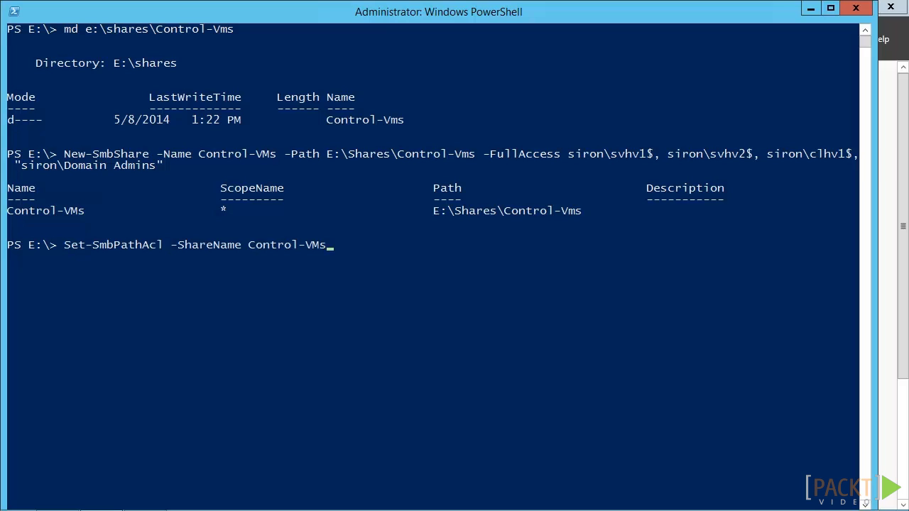